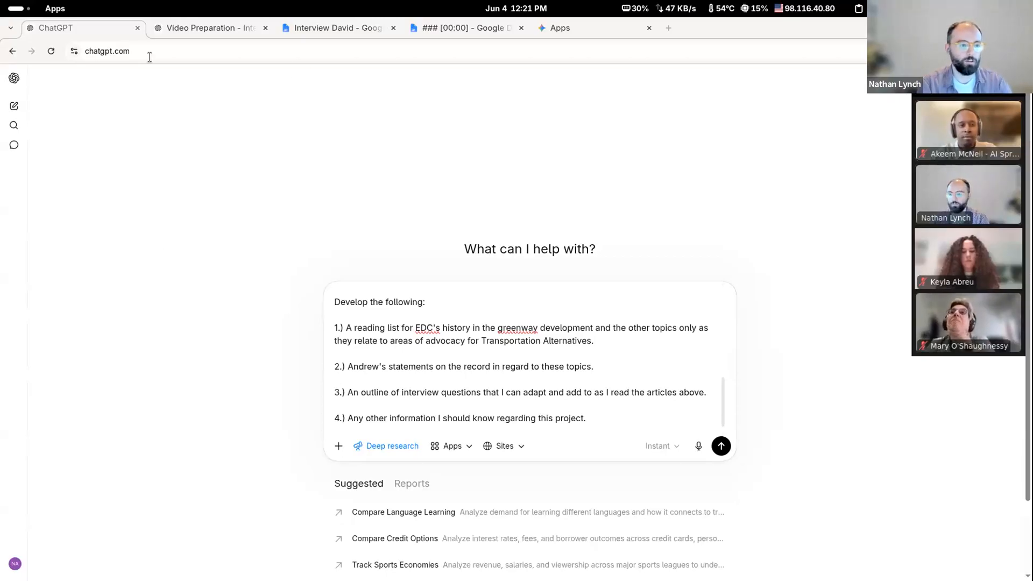
View the annotated image Screenshot ChatGPT.png showing how to enable Deep research, and return to the ChatGPT browser window.
click(16, 9)
click(665, 435)
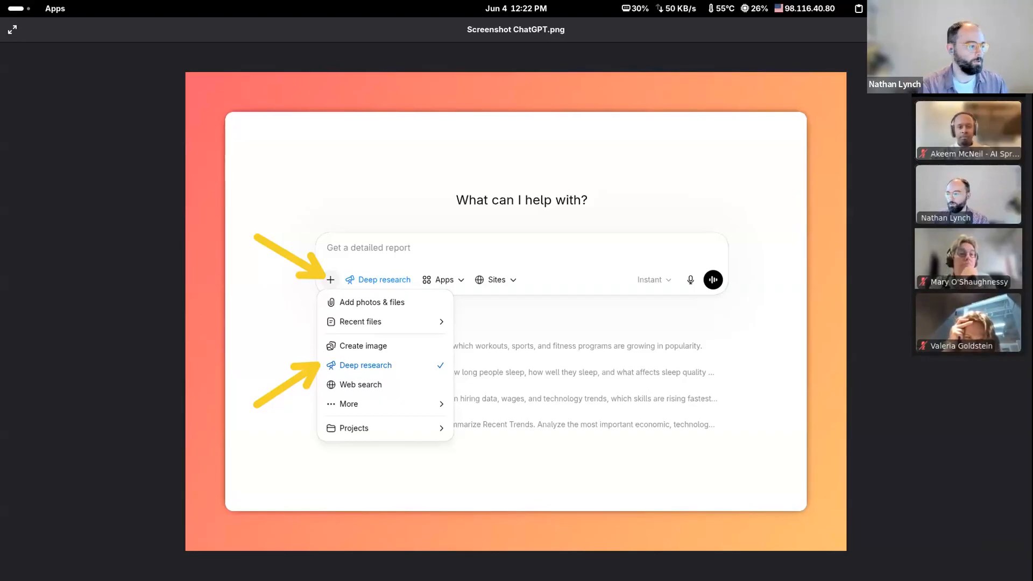
key(Escape)
key(super)
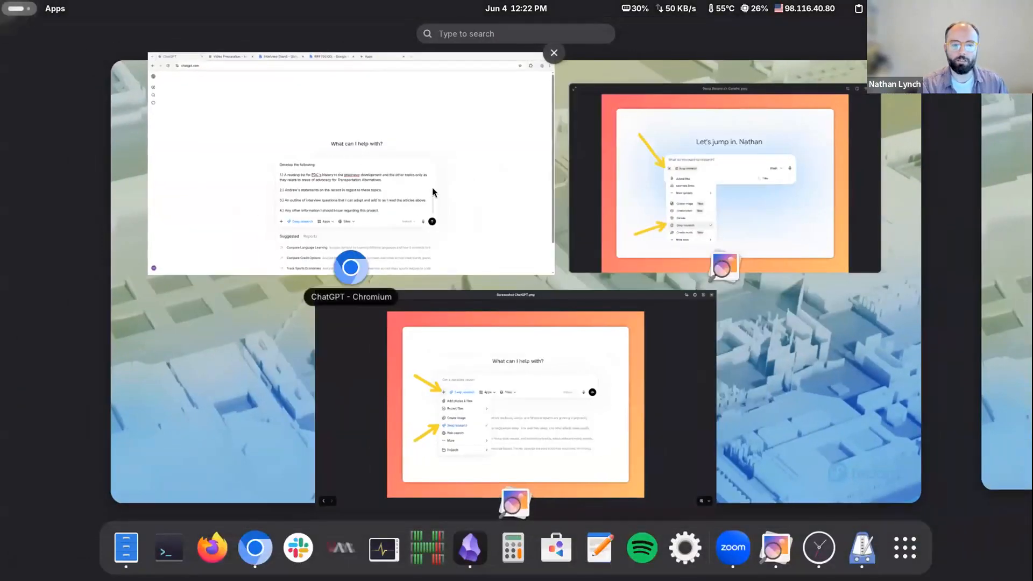
click(431, 188)
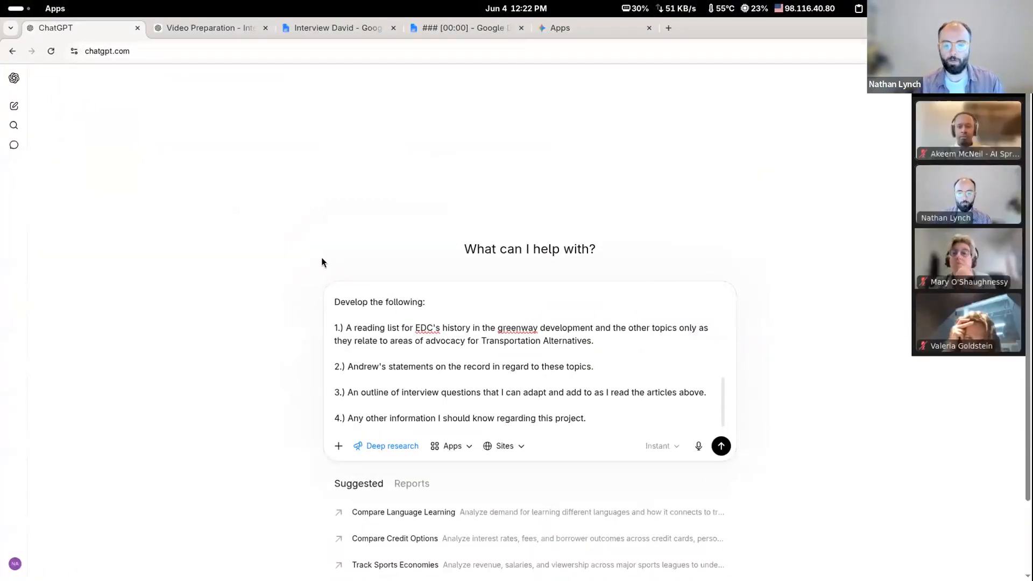
Review the drafted prompt from its opening through the interview context, the four topics and the content weighting paragraph.
scroll(616, 381, up, 5)
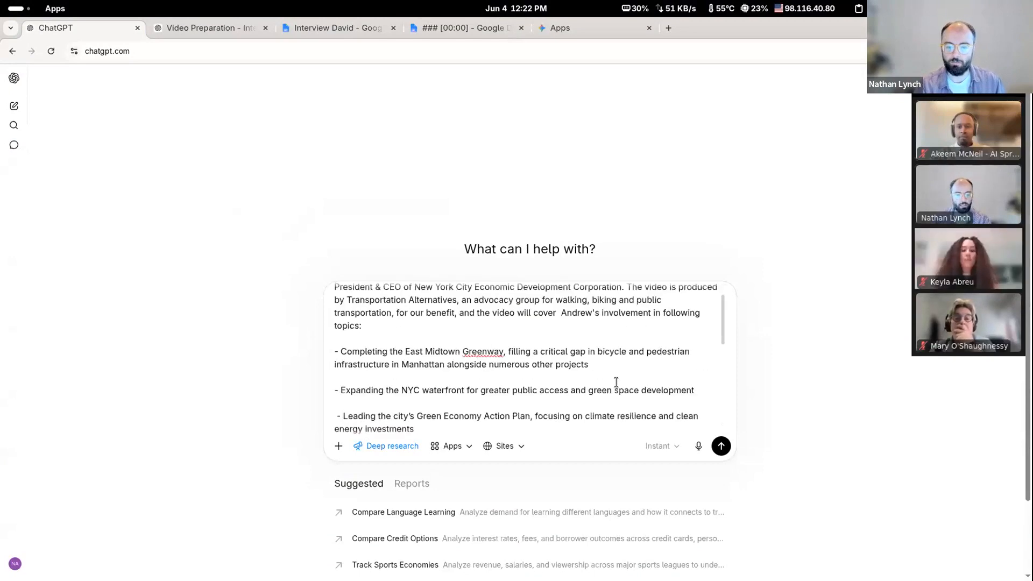
scroll(616, 382, up, 1)
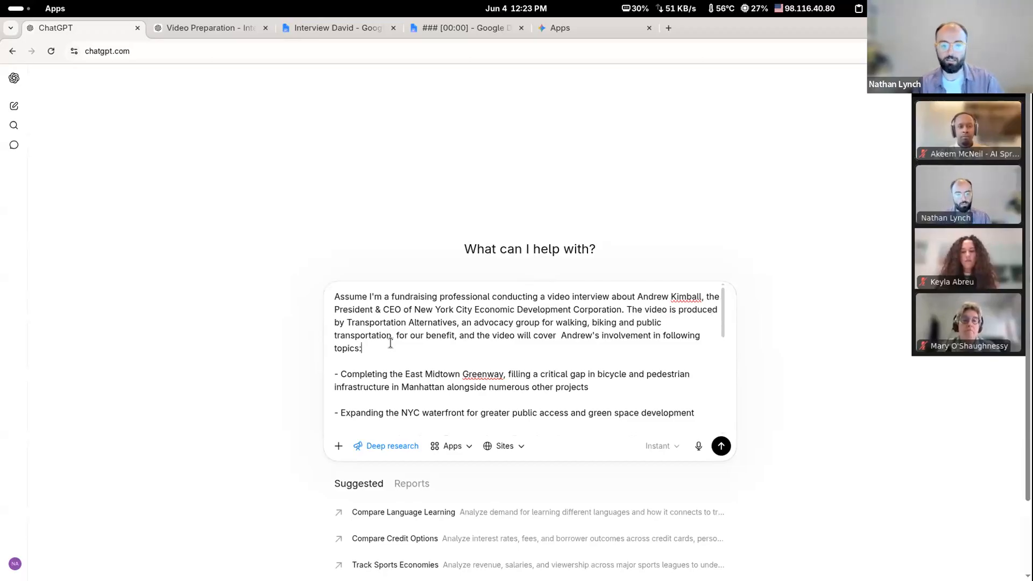
scroll(473, 388, down, 2)
scroll(472, 388, up, 1)
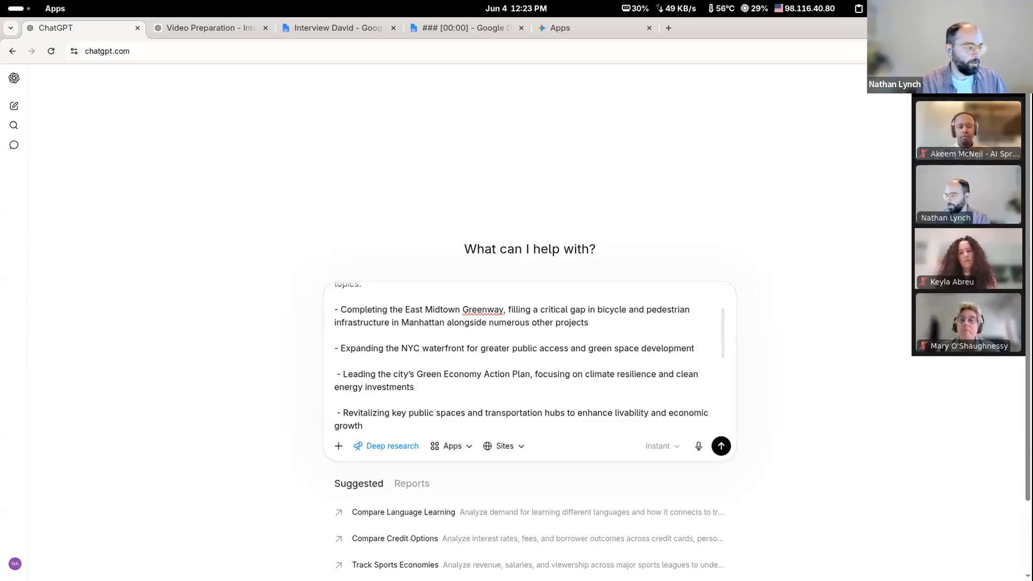
scroll(444, 364, down, 2)
scroll(418, 357, down, 1)
scroll(426, 348, up, 1)
drag(427, 371, 576, 371)
click(574, 375)
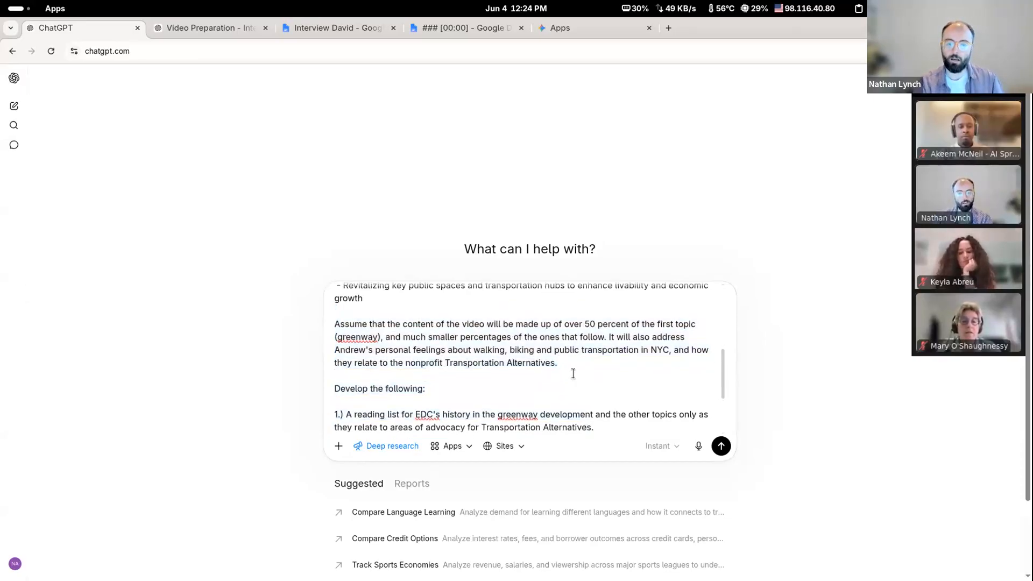
Check the prompt's four requested deliverables, submit it as a Deep research request and start the proposed research plan.
scroll(575, 375, down, 2)
click(533, 324)
scroll(538, 334, down, 1)
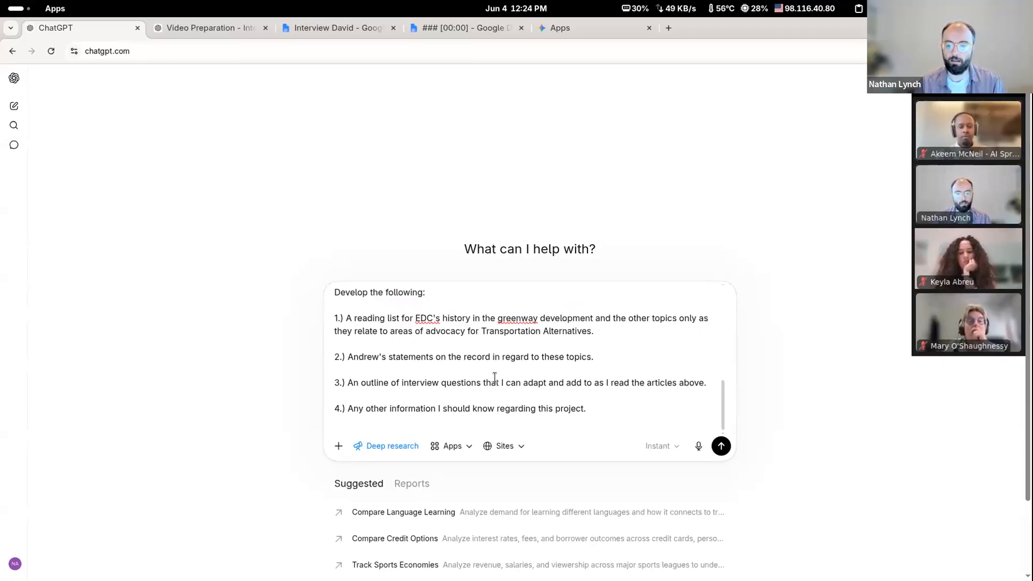
triple_click(636, 332)
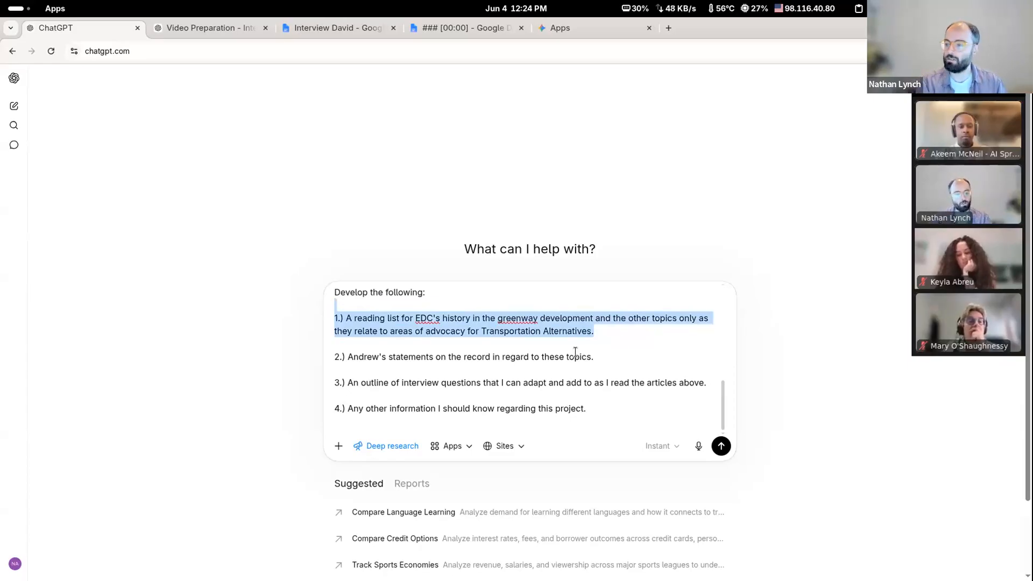
click(596, 395)
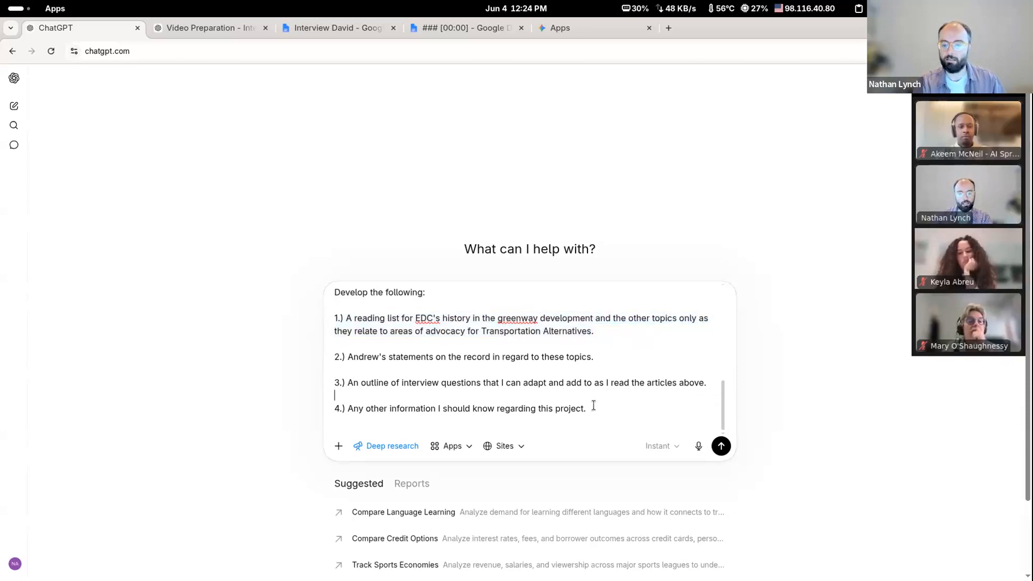
drag(594, 356, 531, 334)
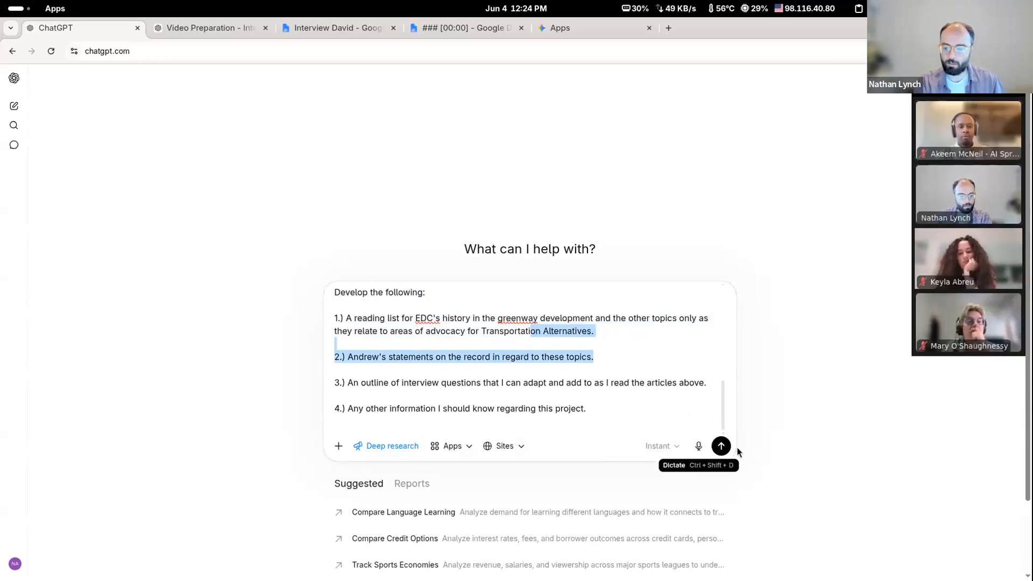
click(721, 445)
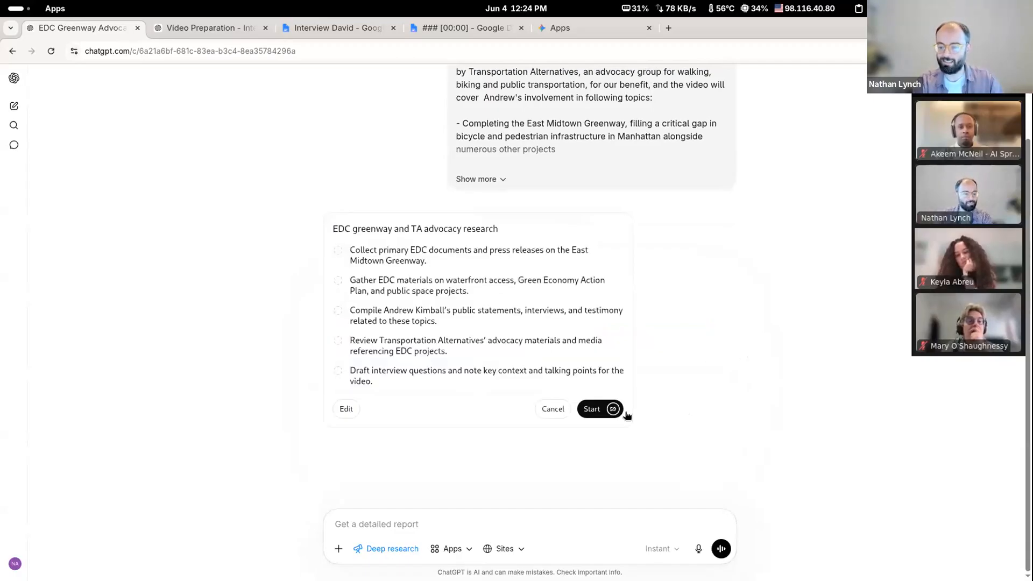
click(592, 405)
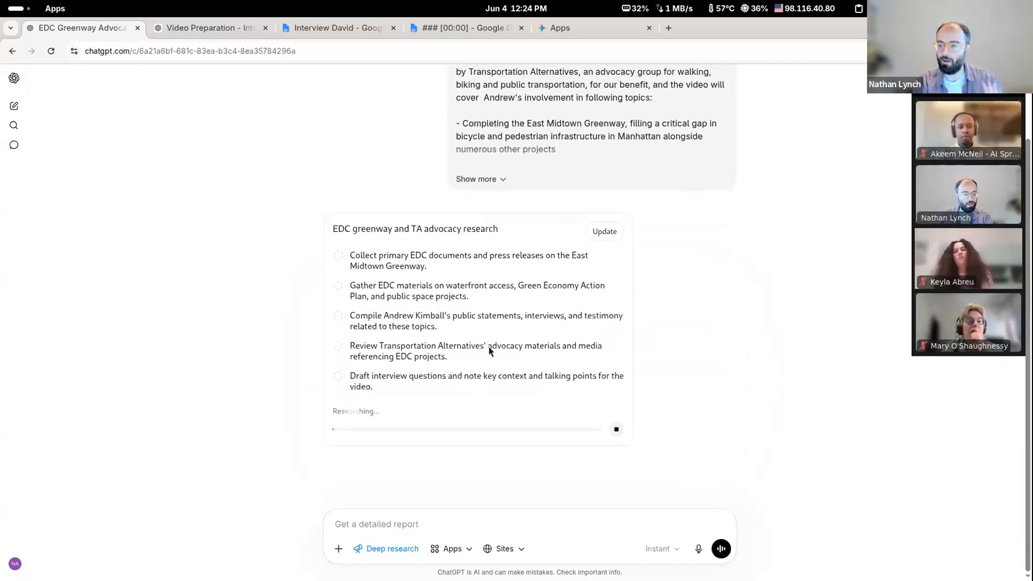
Open the earlier Video Preparation conversation and highlight the clarifying questions ChatGPT asked after the original prompt.
click(211, 29)
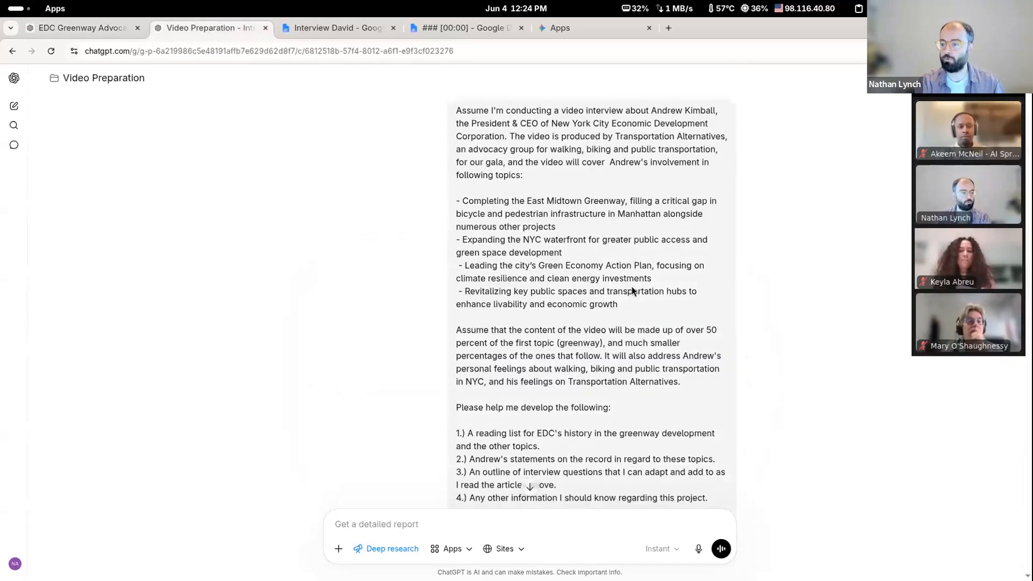
scroll(681, 356, down, 7)
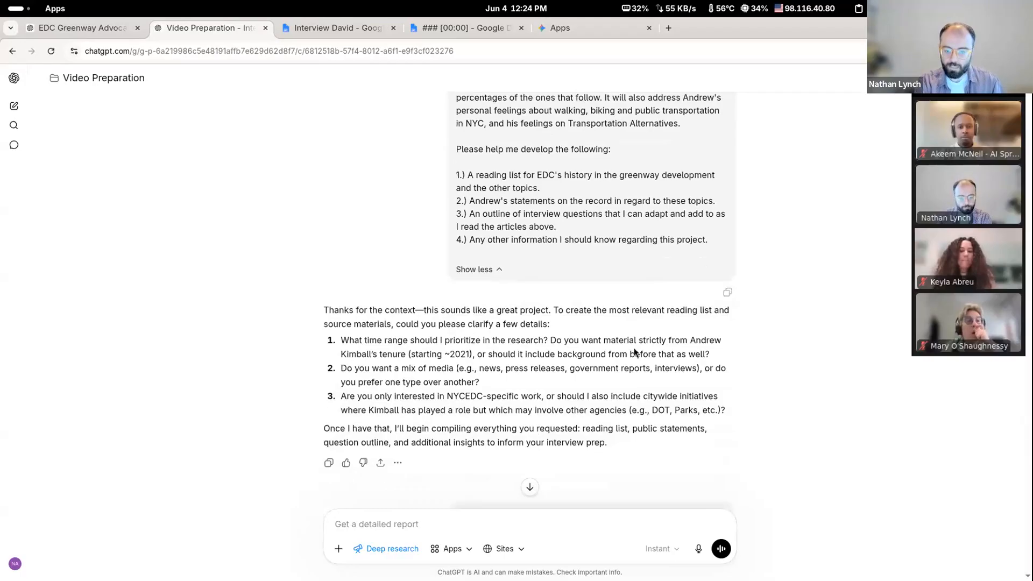
drag(262, 185, 641, 311)
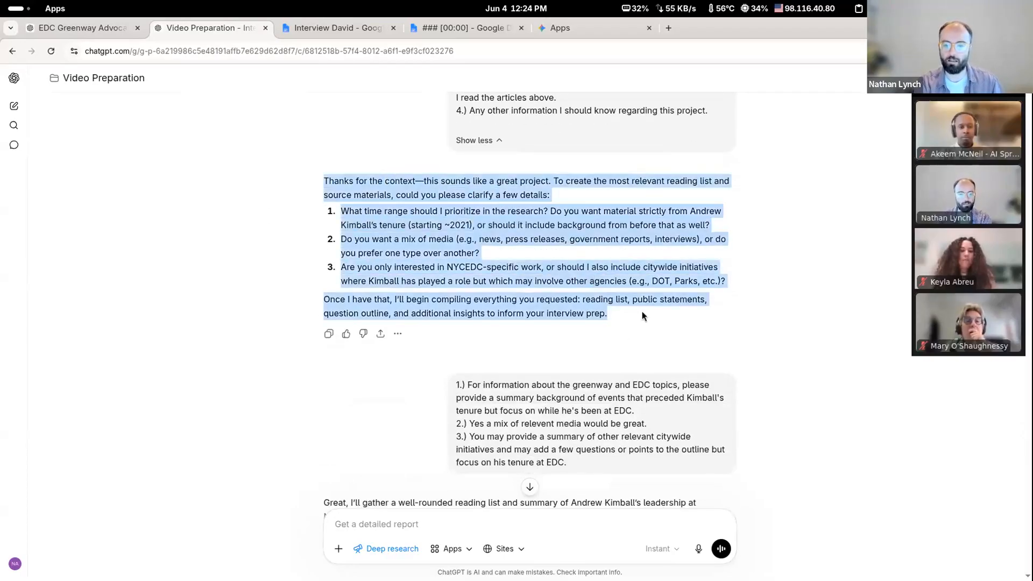
click(664, 343)
drag(344, 182, 624, 321)
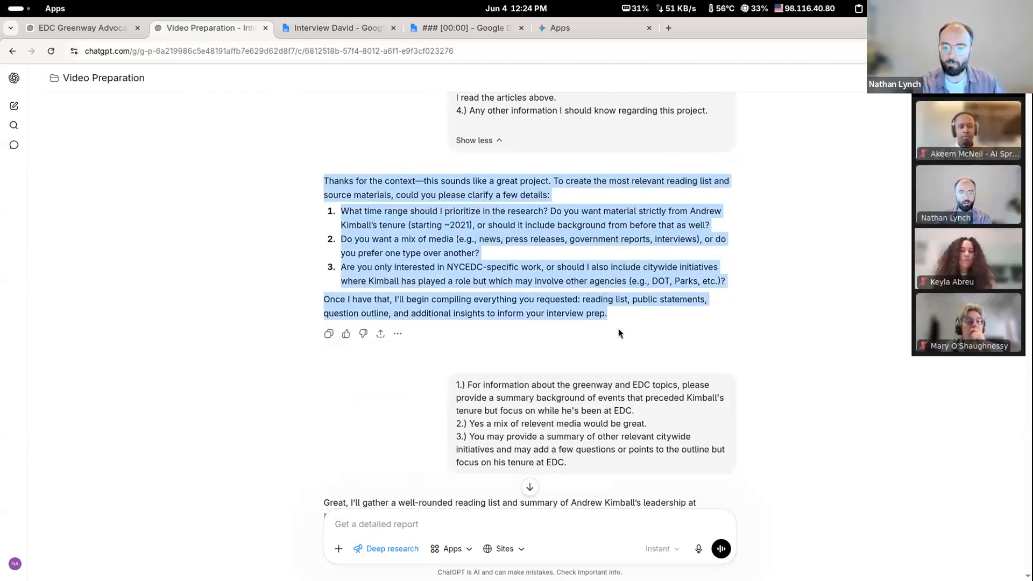
Examine the completed report's Historical Context section and highlight the paragraph on the longstanding gap in Manhattan's greenway.
scroll(618, 328, down, 6)
scroll(384, 353, down, 2)
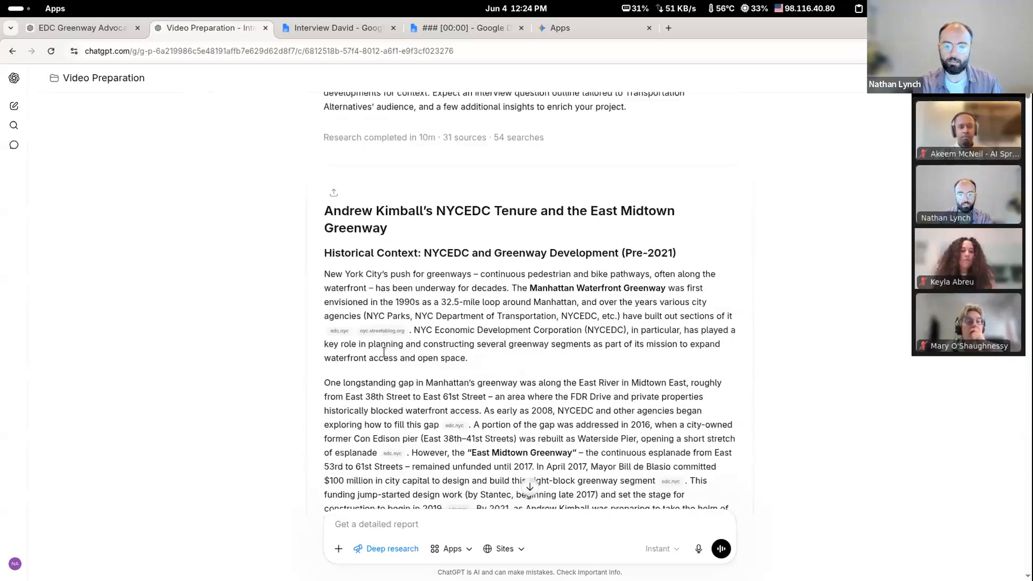
scroll(402, 289, down, 1)
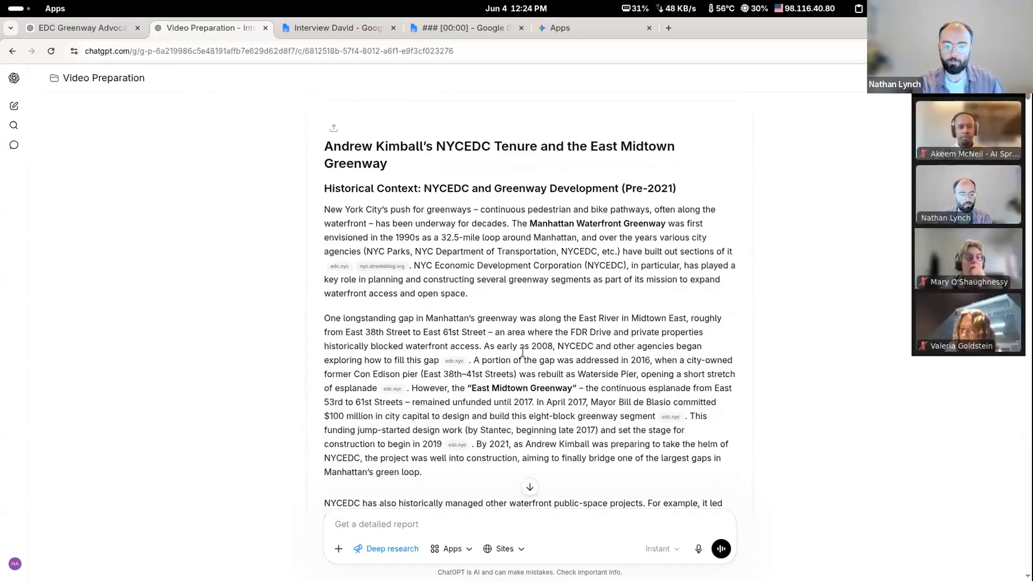
scroll(560, 316, down, 1)
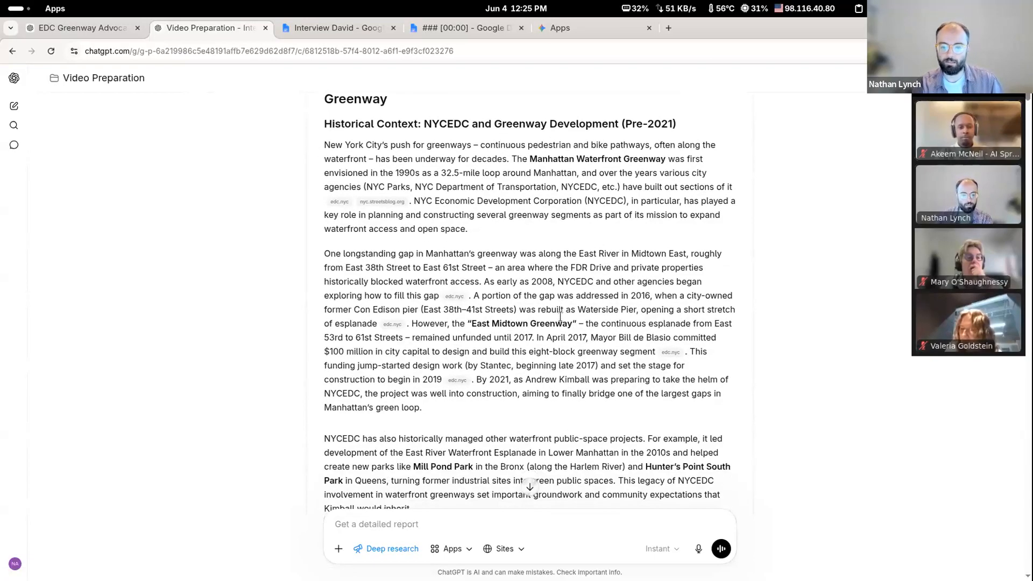
drag(494, 232, 615, 407)
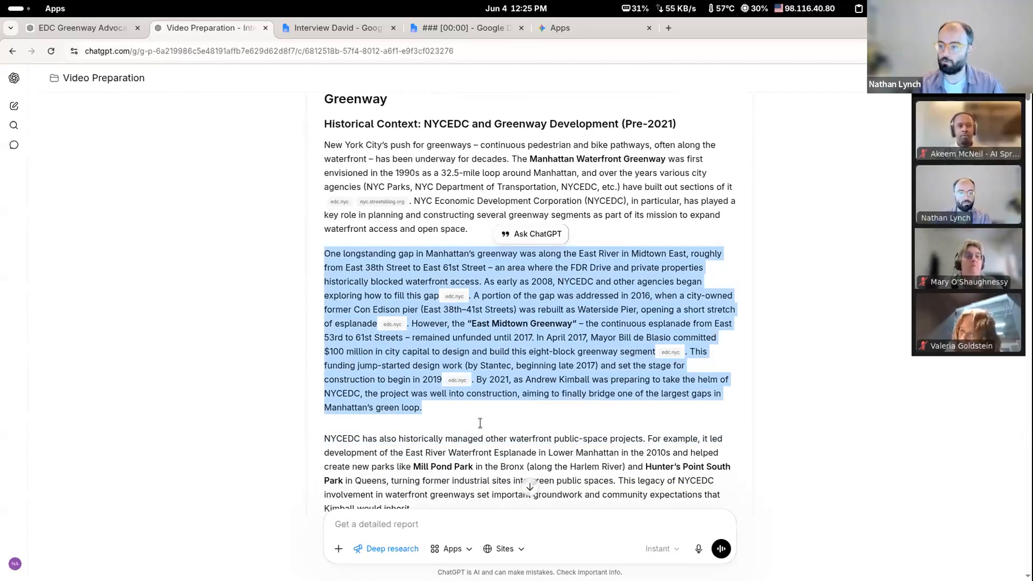
Read through the report's sections on the East Midtown Greenway, public spaces and waterfront expansion, and the green economy and climate resilience.
scroll(453, 373, down, 5)
scroll(453, 374, down, 6)
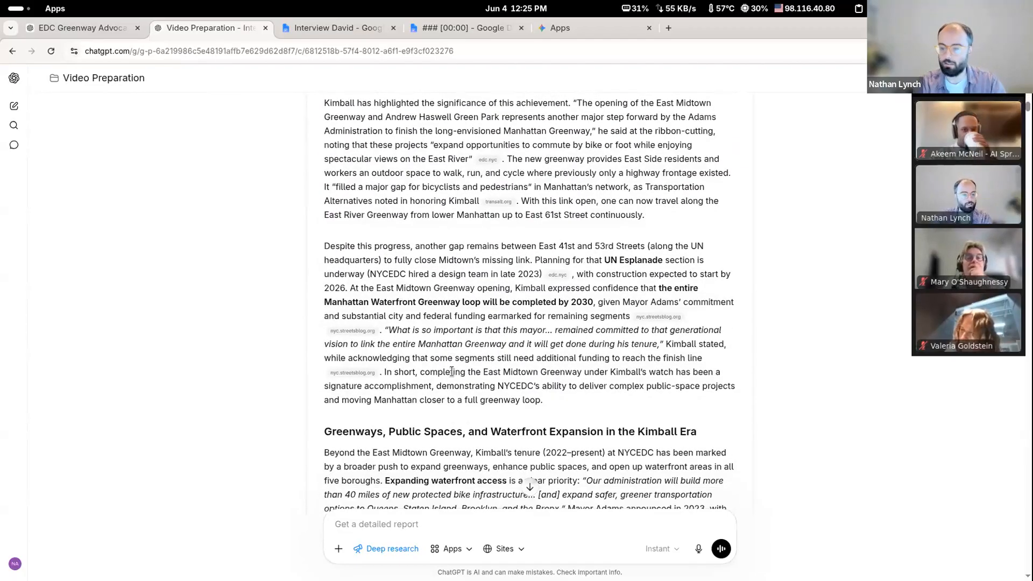
scroll(452, 372, down, 5)
scroll(452, 371, down, 2)
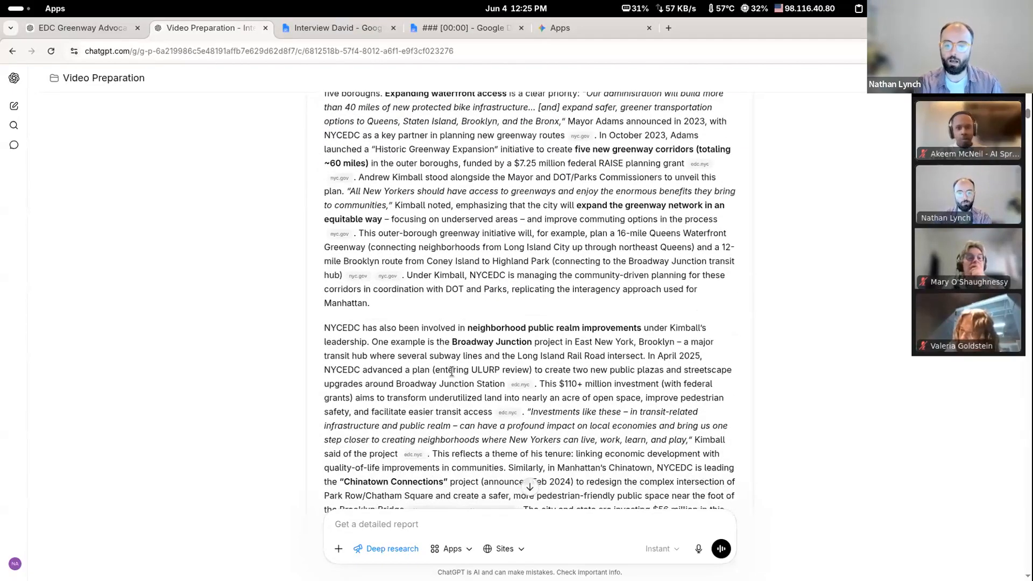
scroll(452, 372, down, 4)
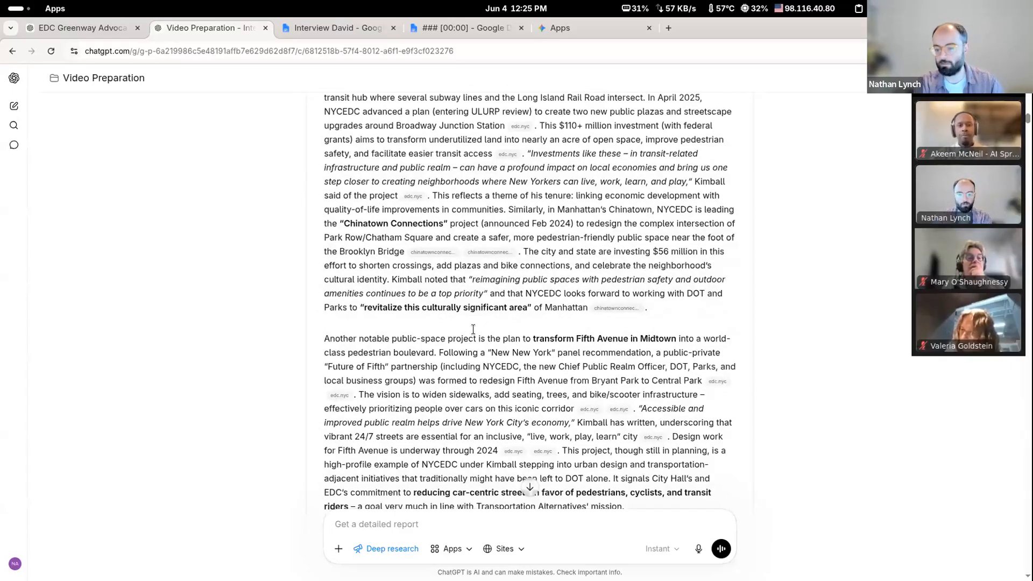
scroll(473, 329, down, 1)
scroll(471, 352, down, 6)
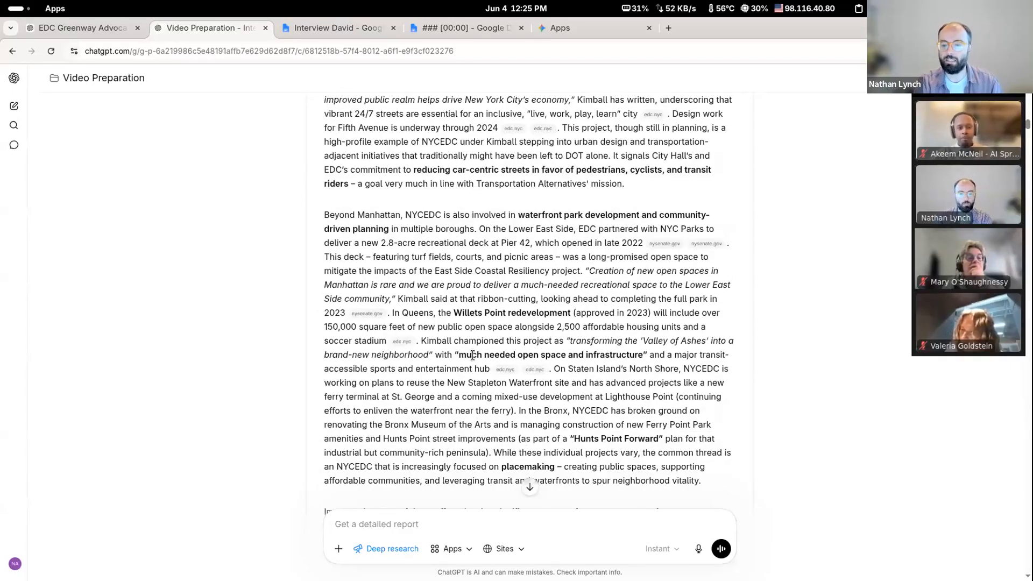
scroll(472, 355, down, 15)
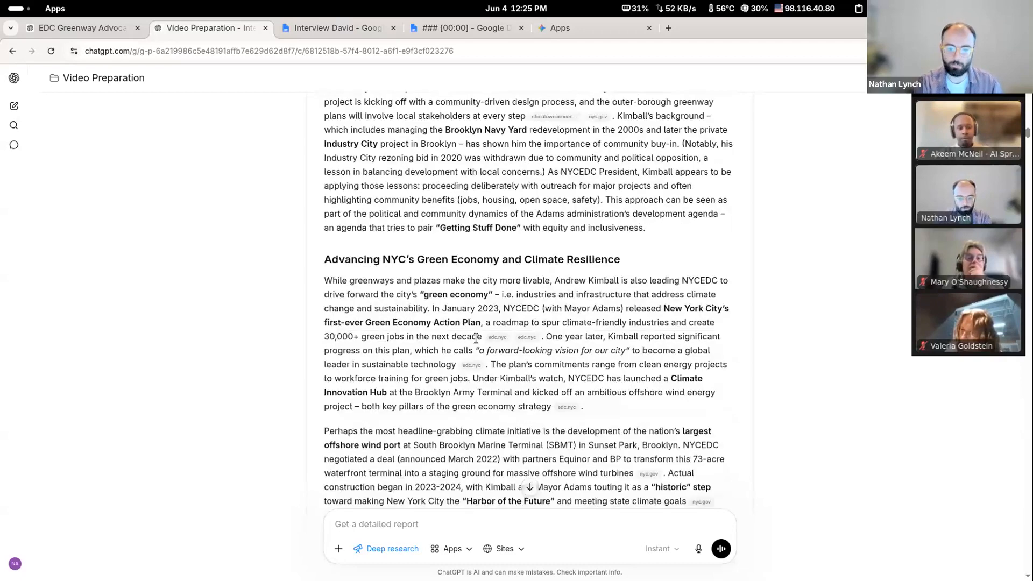
scroll(478, 347, down, 10)
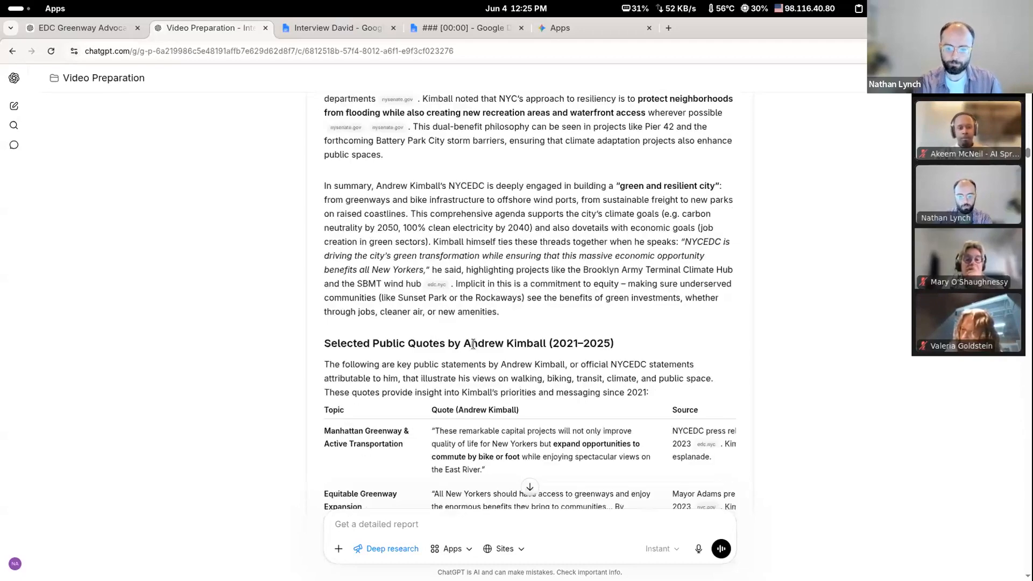
Examine the Selected Public Quotes table, highlighting quotes on active transportation, equitable greenway expansion and further topics.
drag(433, 278, 640, 325)
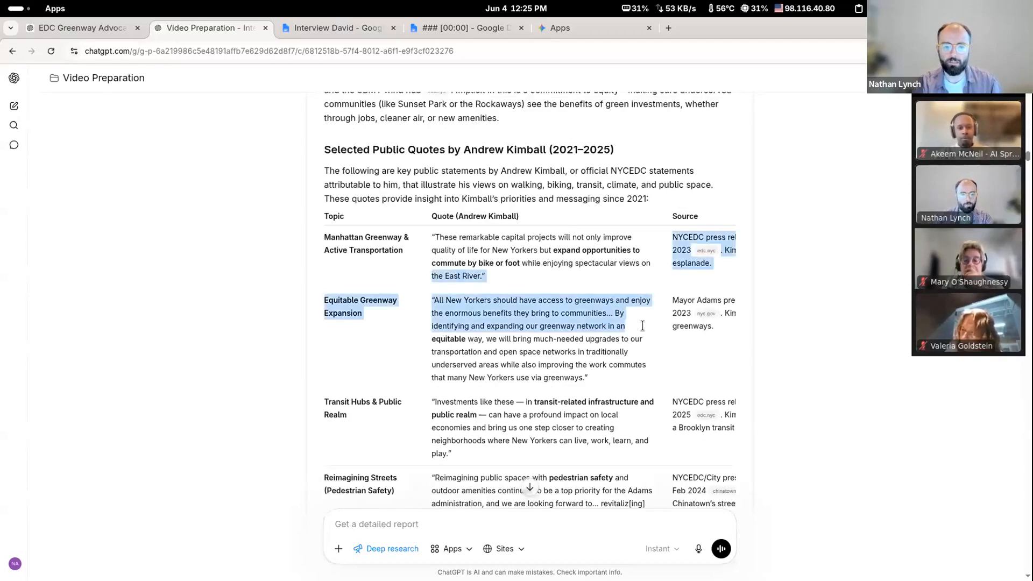
drag(609, 392, 412, 280)
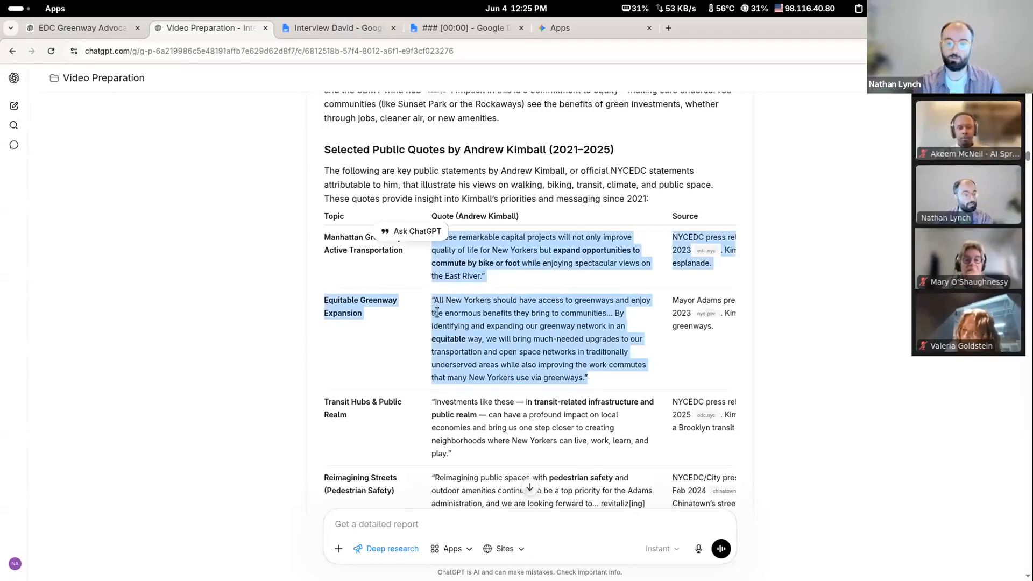
scroll(437, 312, down, 15)
drag(418, 348, 610, 411)
Find the interview question outline and review the East Midtown Greenway questions Q1 to Q4 with their rationales.
scroll(603, 404, down, 10)
scroll(599, 393, down, 15)
scroll(572, 345, down, 5)
scroll(464, 371, up, 3)
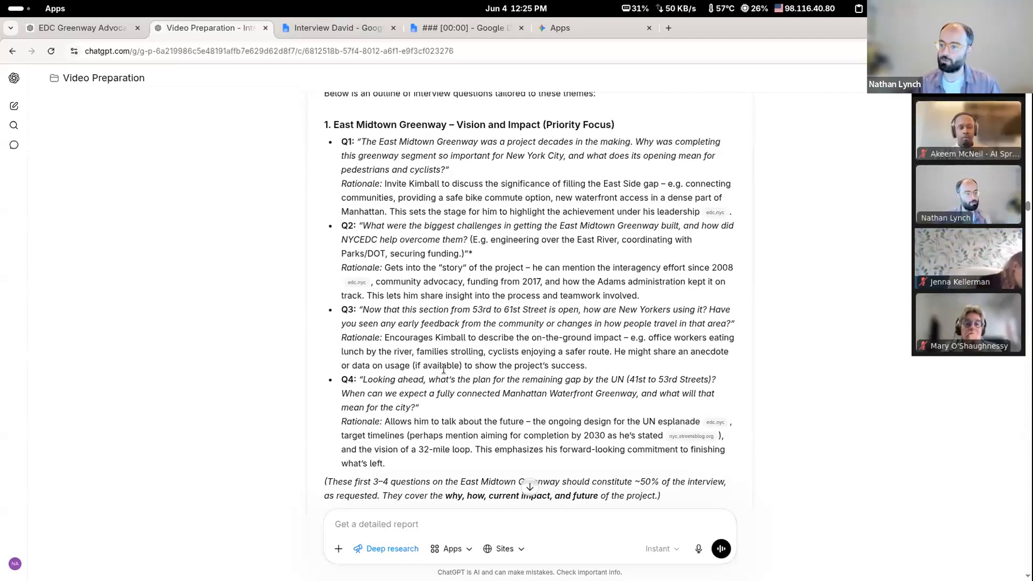
drag(508, 410, 509, 302)
click(443, 273)
Review the remaining interview questions through Q11, highlighting the rationale of Q10 and the follow-up question.
scroll(429, 330, down, 6)
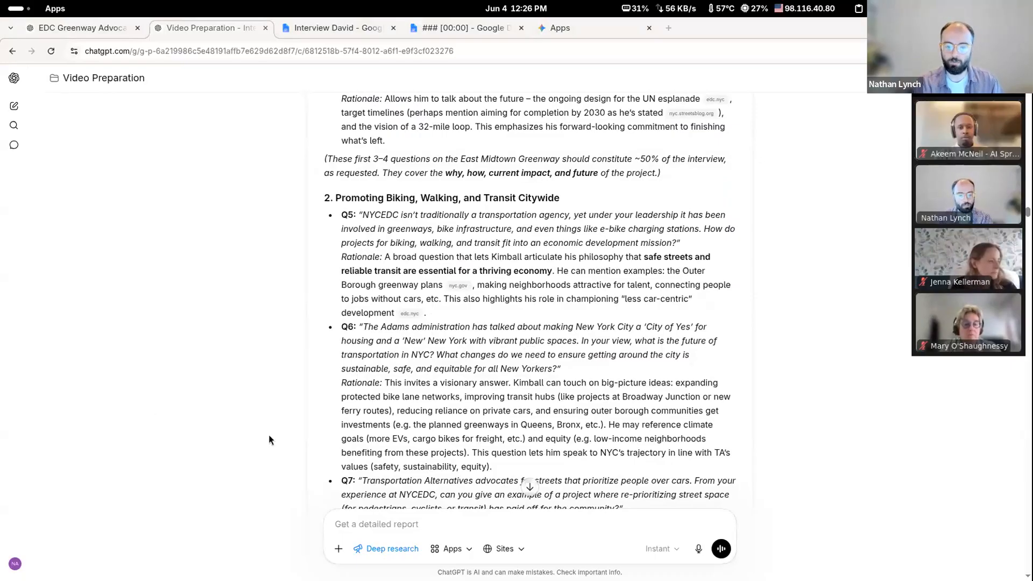
scroll(463, 391, down, 5)
scroll(463, 391, down, 4)
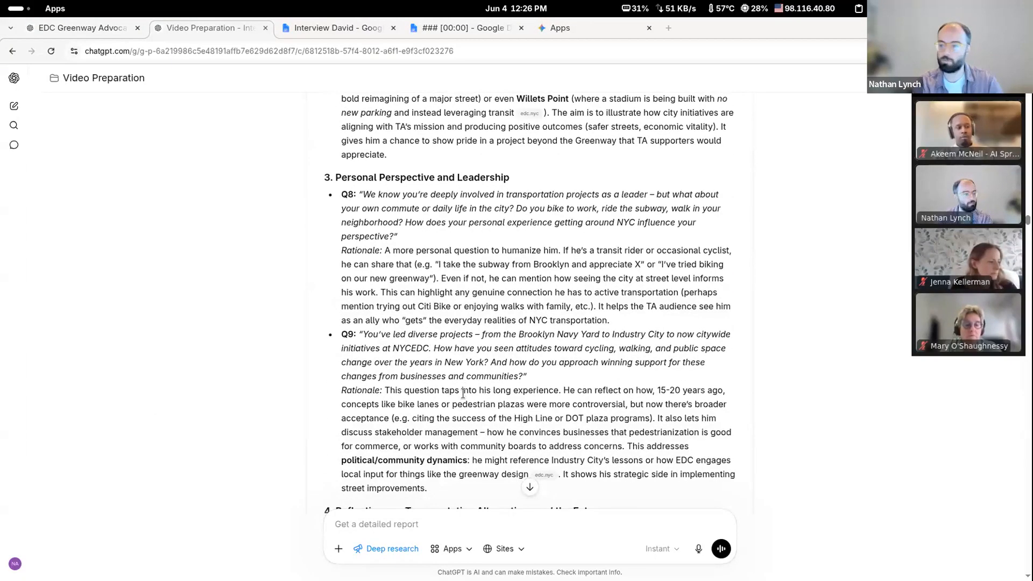
scroll(462, 392, down, 5)
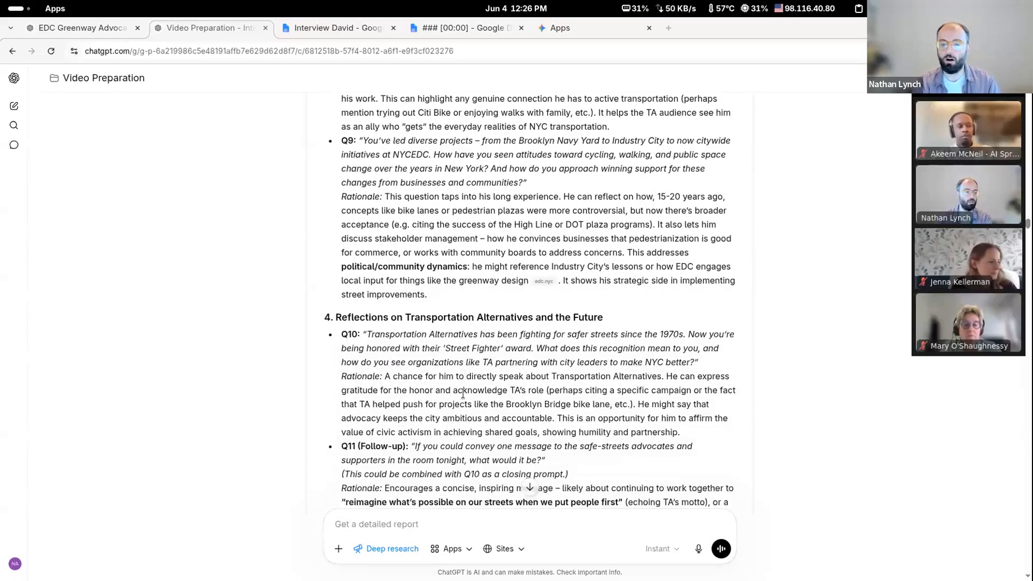
drag(576, 425, 408, 314)
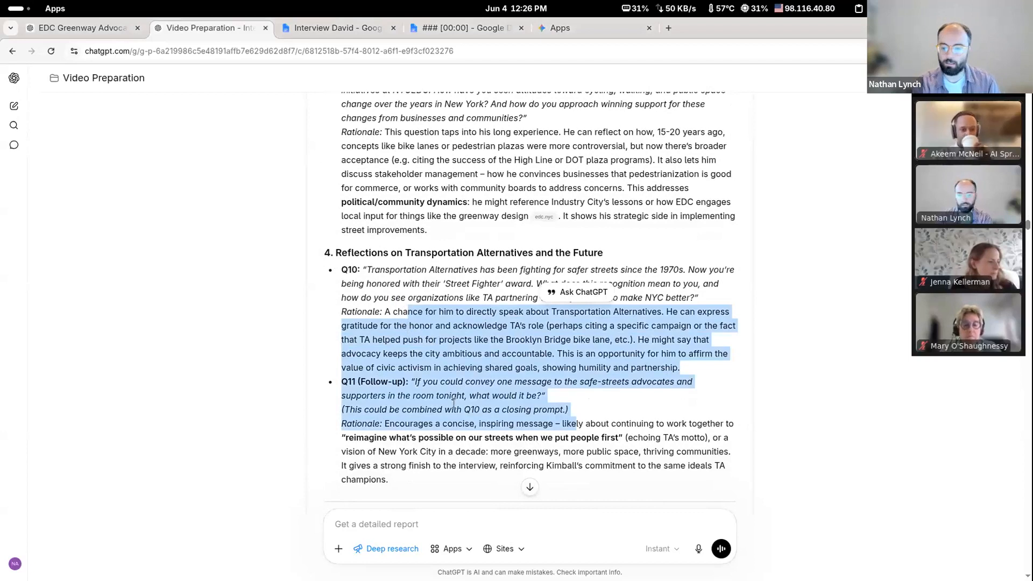
scroll(342, 350, down, 1)
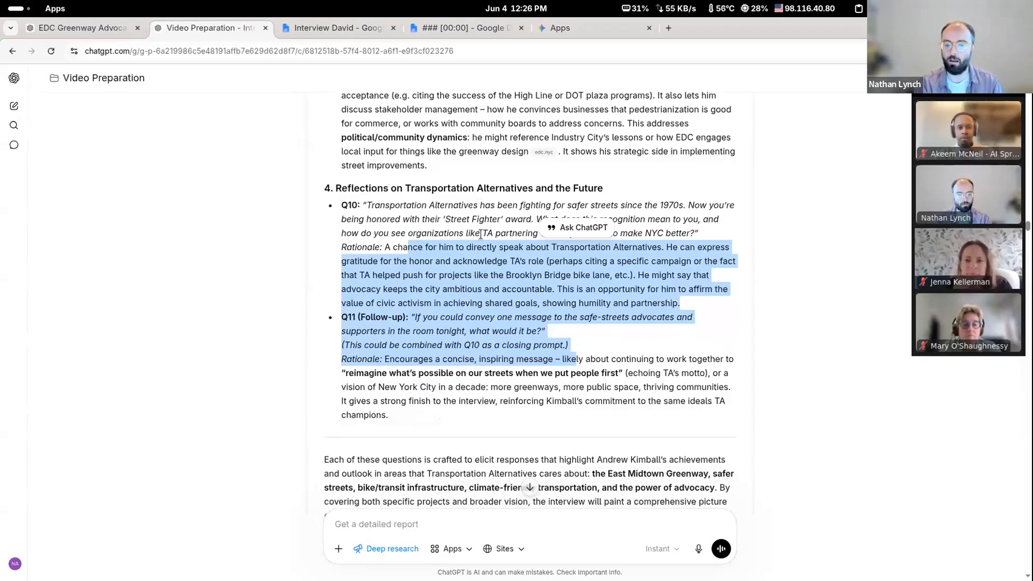
Review the condensed NYCEDC tenure and East Midtown Greenway report, from its historical context through the reading list and interview question outline.
scroll(518, 359, down, 1)
scroll(518, 363, down, 10)
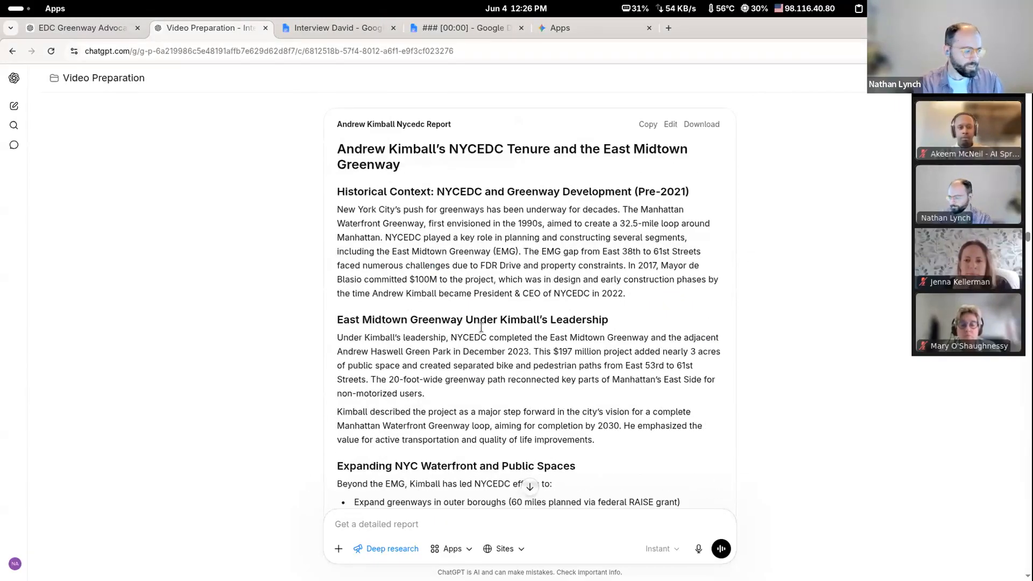
scroll(460, 354, down, 2)
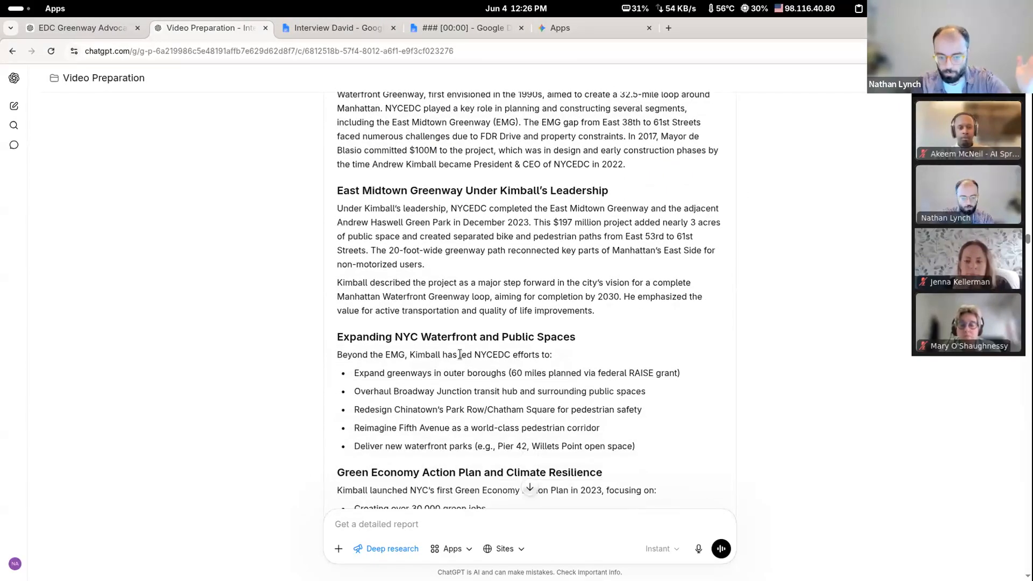
scroll(460, 354, down, 10)
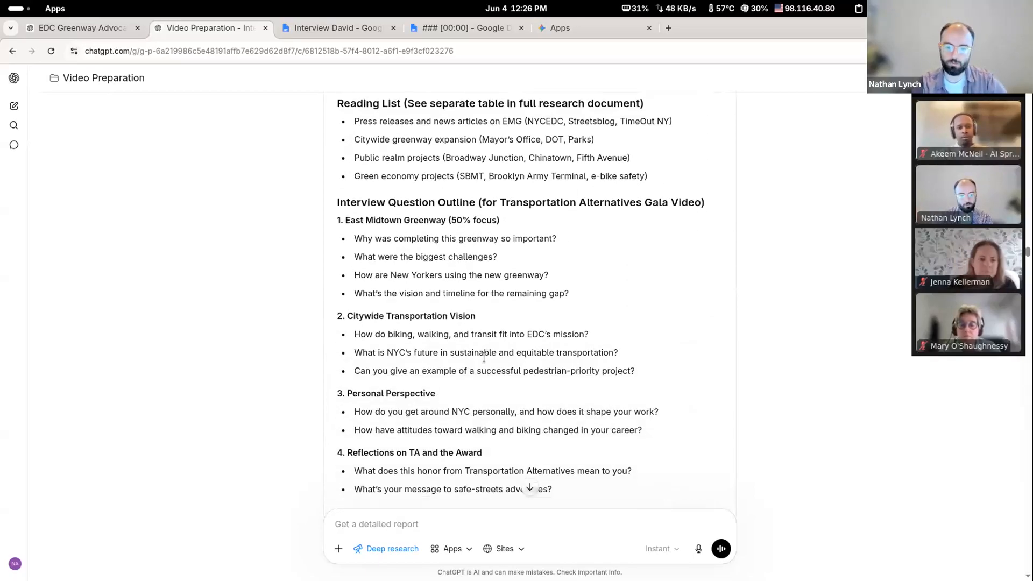
scroll(484, 357, down, 1)
scroll(484, 357, down, 2)
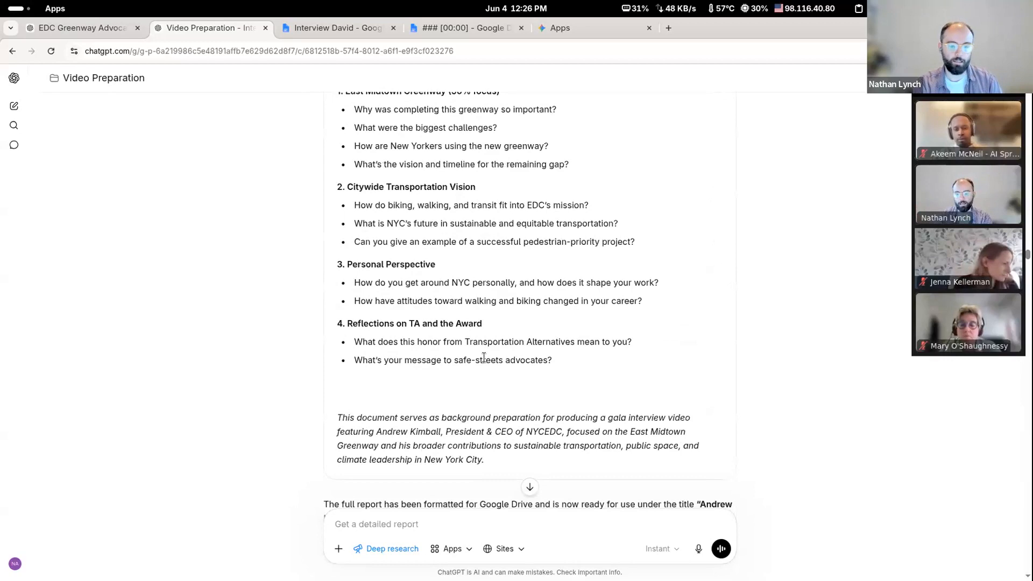
Look through the follow-up answers on greenway expansion, micromobility and e-bike infrastructure, and the list of press event, news and social media videos.
scroll(483, 357, down, 12)
scroll(483, 357, down, 18)
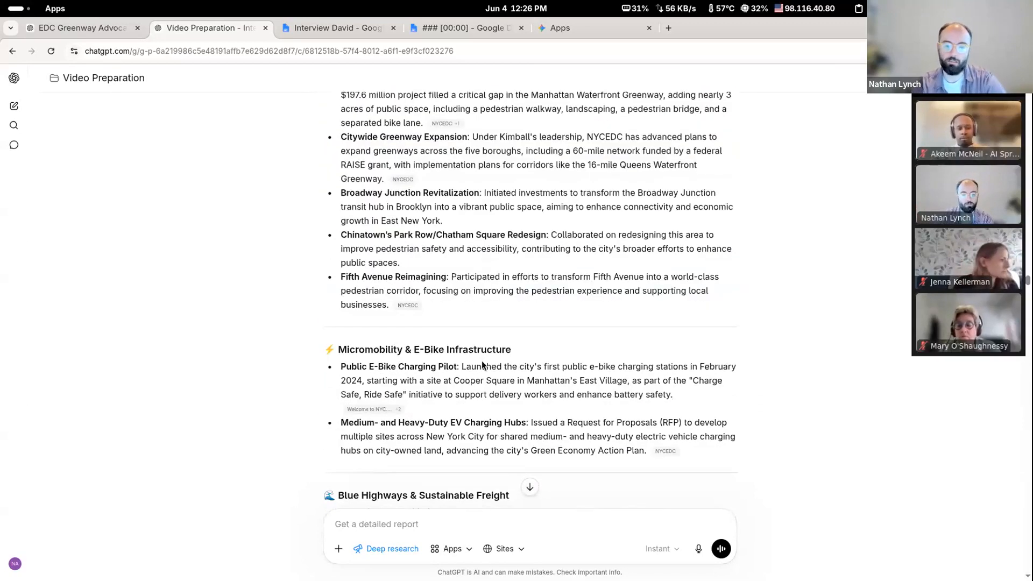
scroll(482, 362, down, 1)
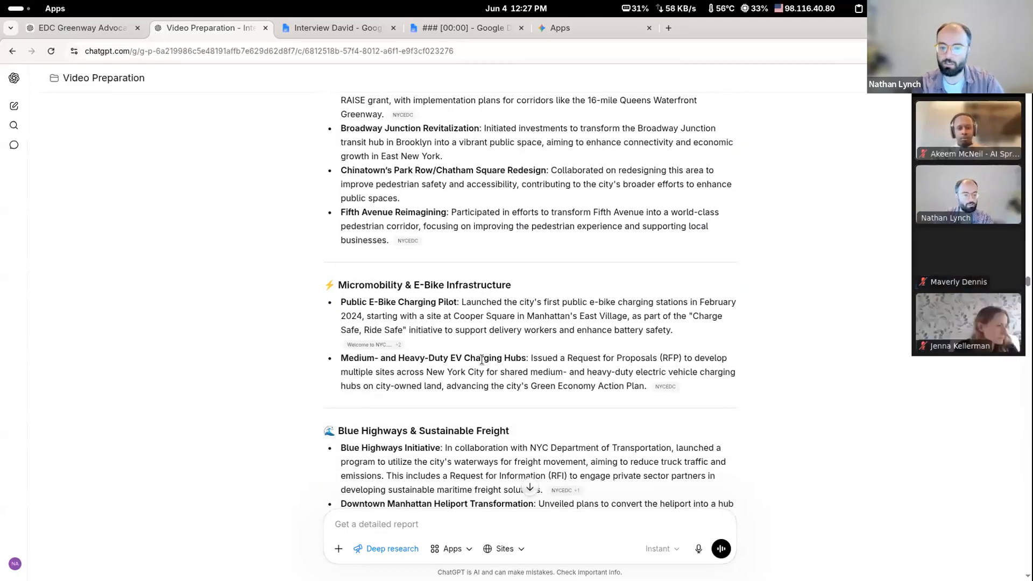
scroll(482, 359, down, 20)
scroll(477, 354, up, 2)
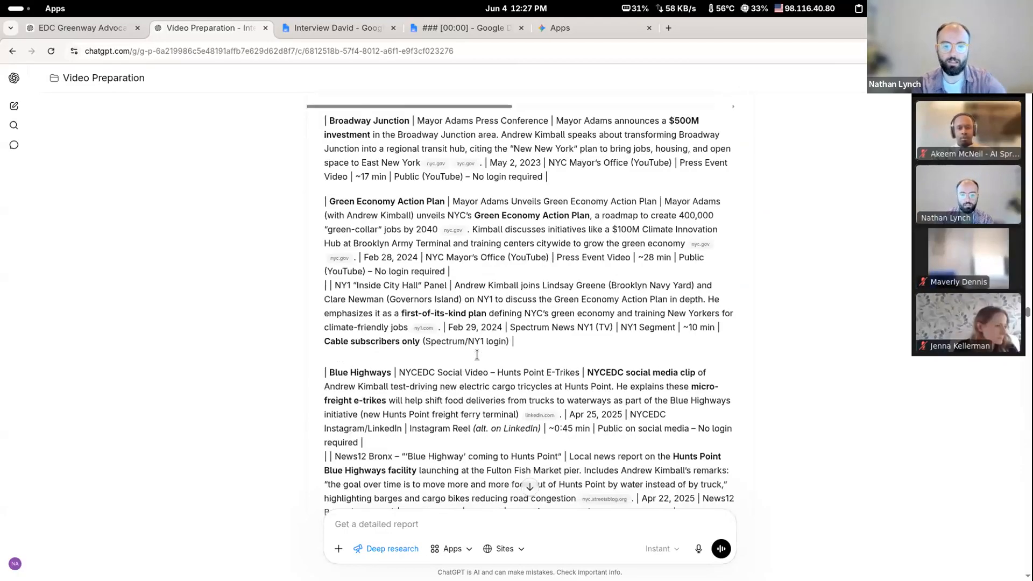